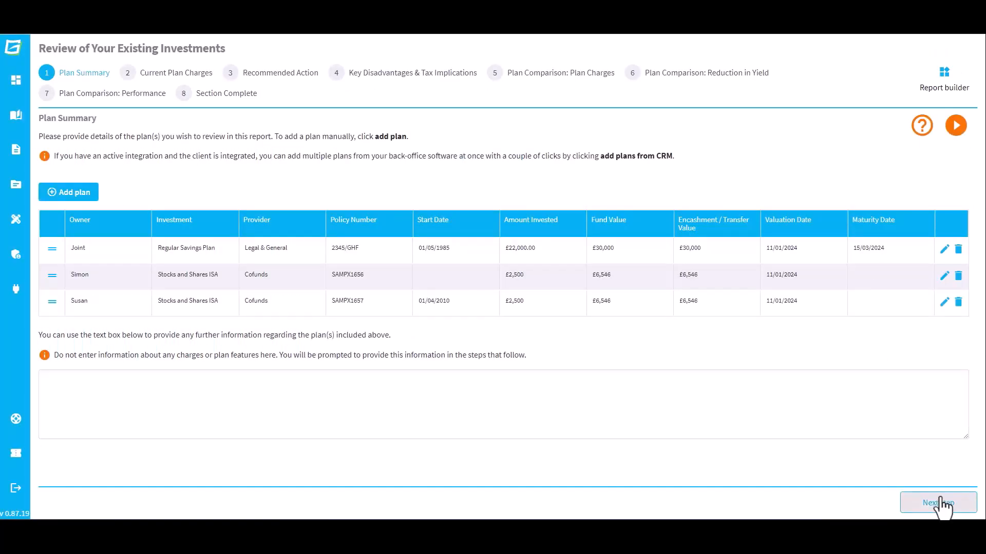
# - Look through the Review of Your Existing Investments wizard from Plan Summary to its final steps
pyautogui.click(941, 504)
pyautogui.click(944, 505)
pyautogui.click(942, 503)
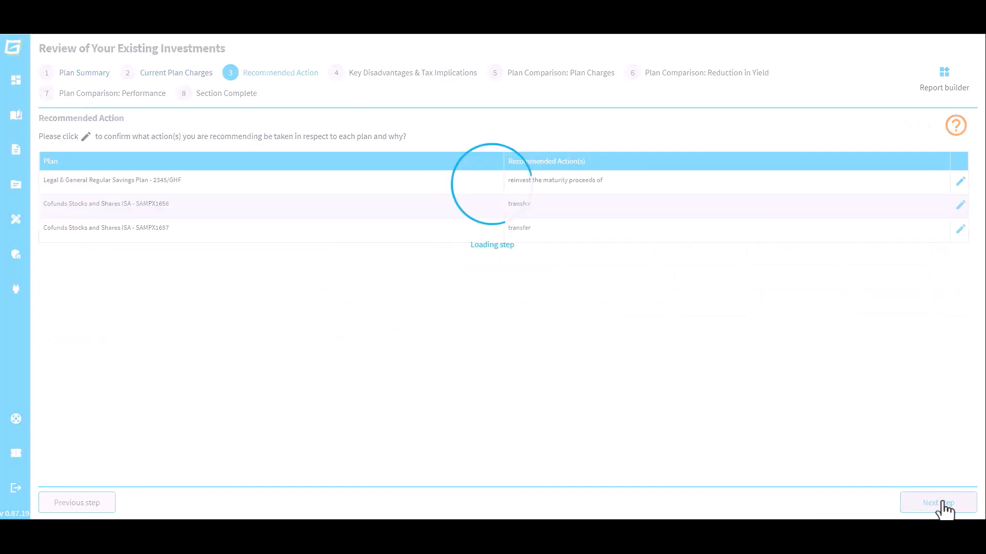
pyautogui.click(942, 504)
pyautogui.click(942, 504)
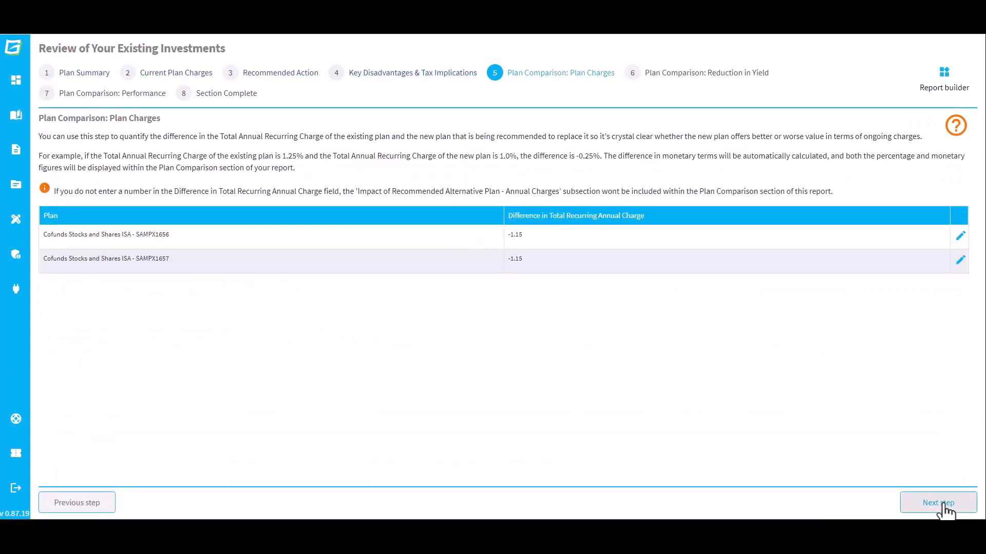
pyautogui.click(943, 504)
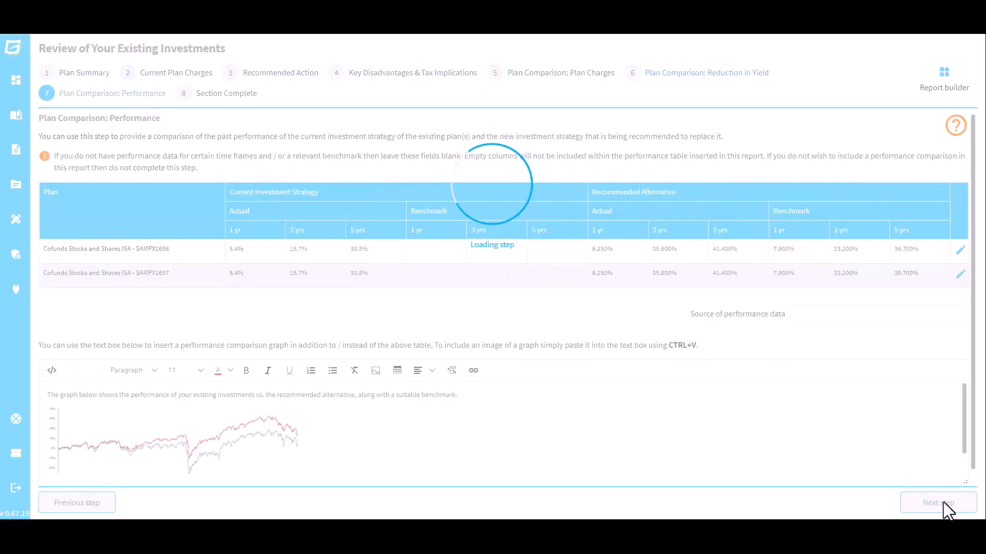
pyautogui.click(943, 504)
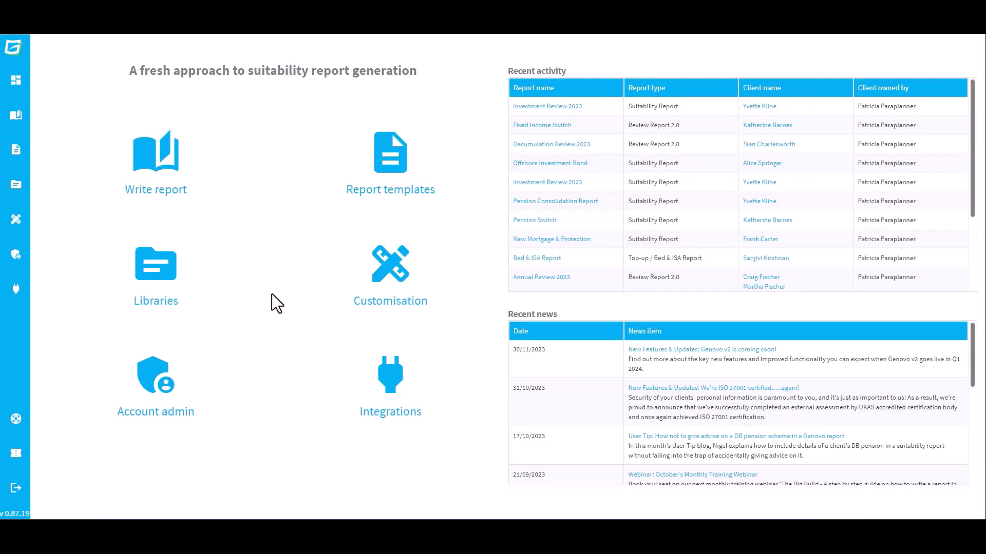
# - Open the Report section manager from the customisation area and list the sections for the Suitability Report type
pyautogui.click(385, 282)
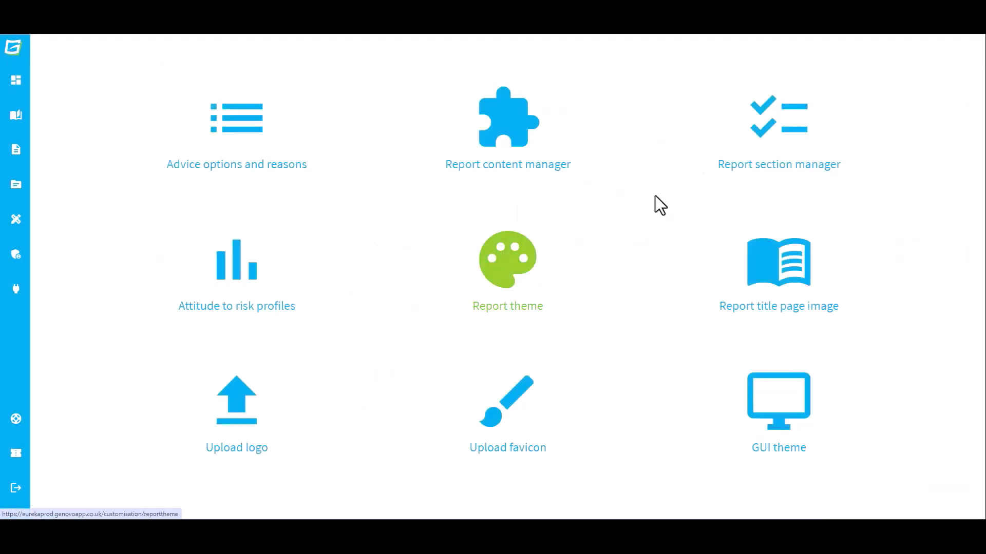
pyautogui.click(797, 132)
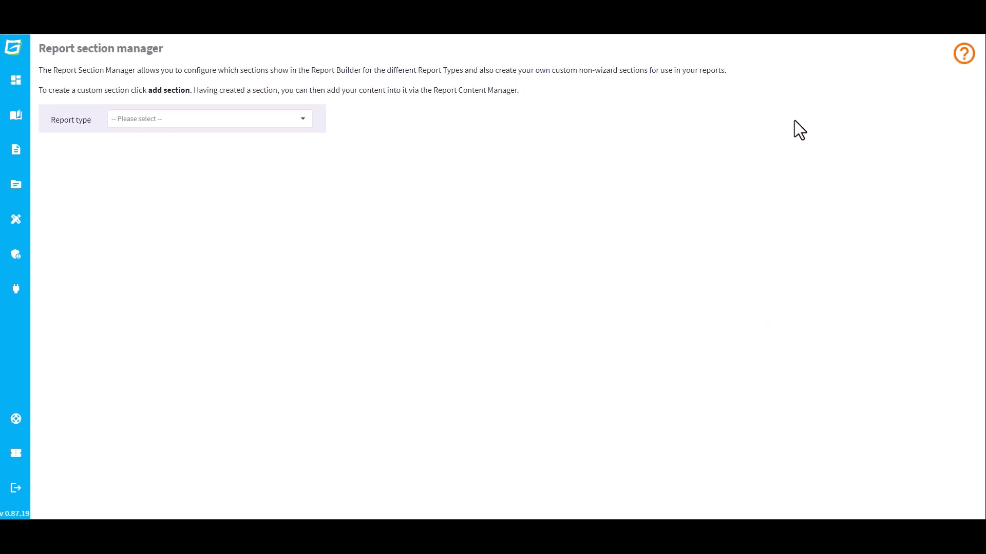
pyautogui.click(296, 116)
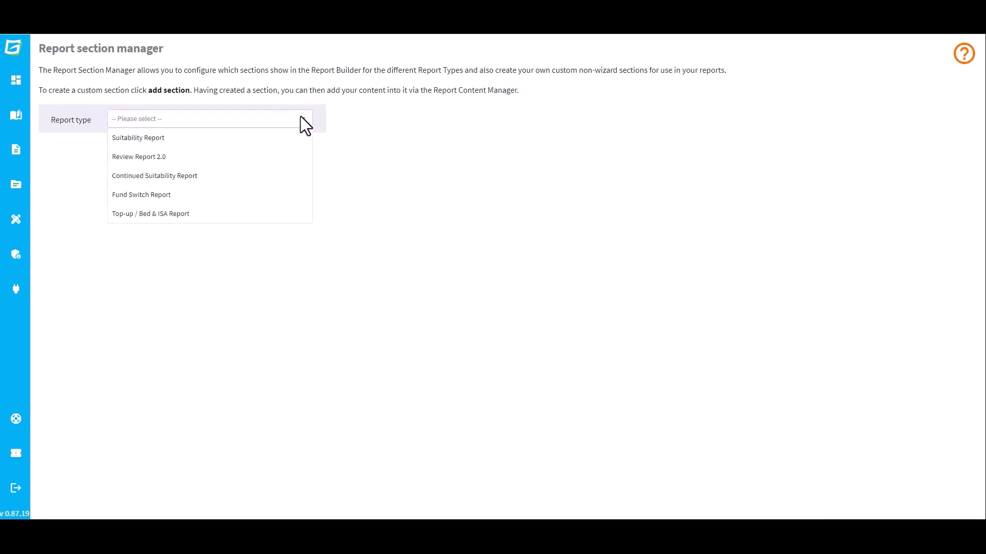
pyautogui.click(292, 139)
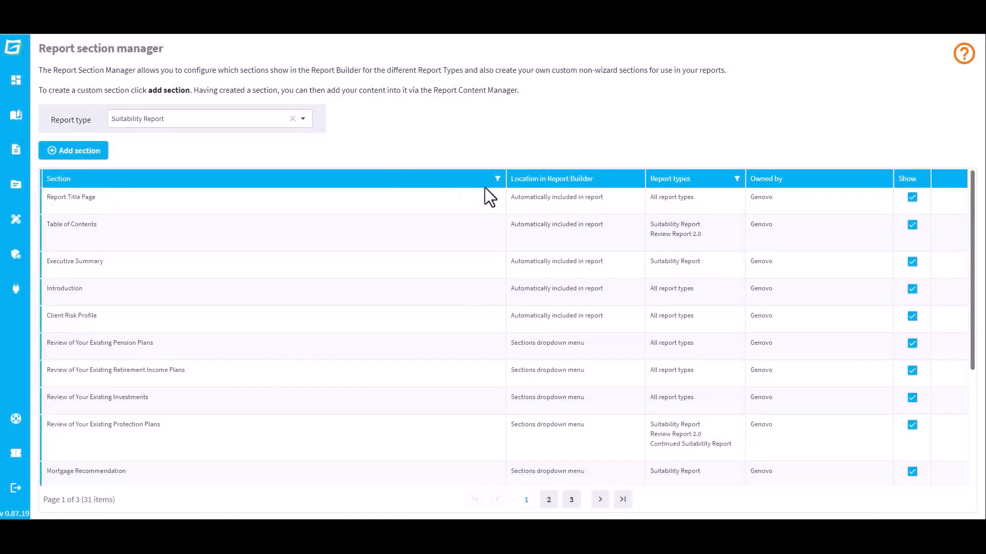
# - Filter the report sections by the name Appendix and clear the filter again
pyautogui.click(497, 178)
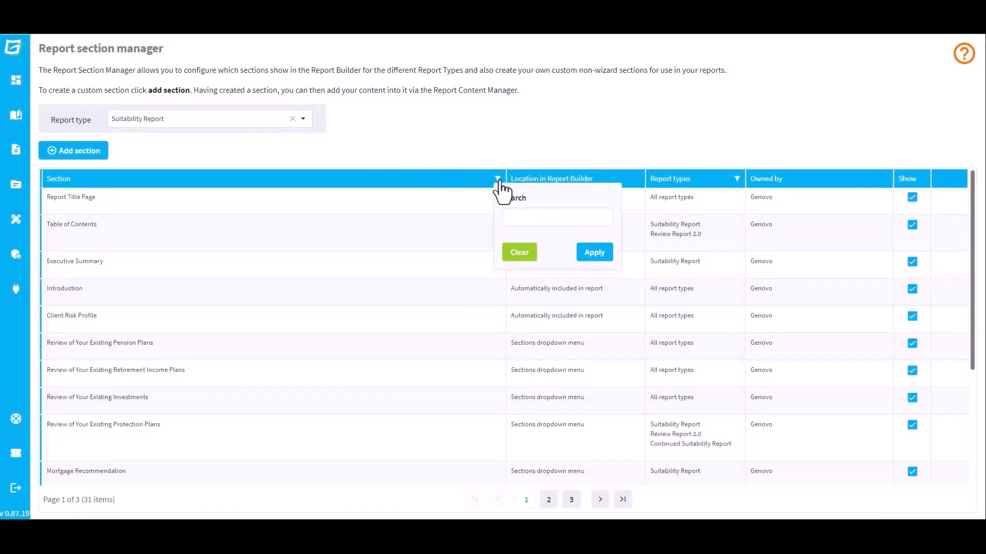
pyautogui.click(608, 218)
pyautogui.write('Appendix')
pyautogui.click(607, 253)
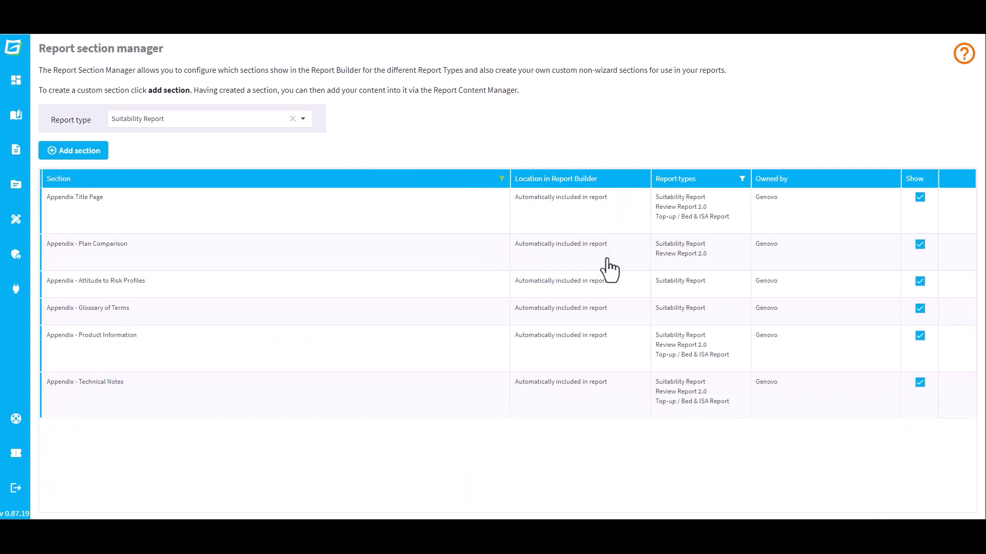
pyautogui.click(501, 179)
pyautogui.click(526, 253)
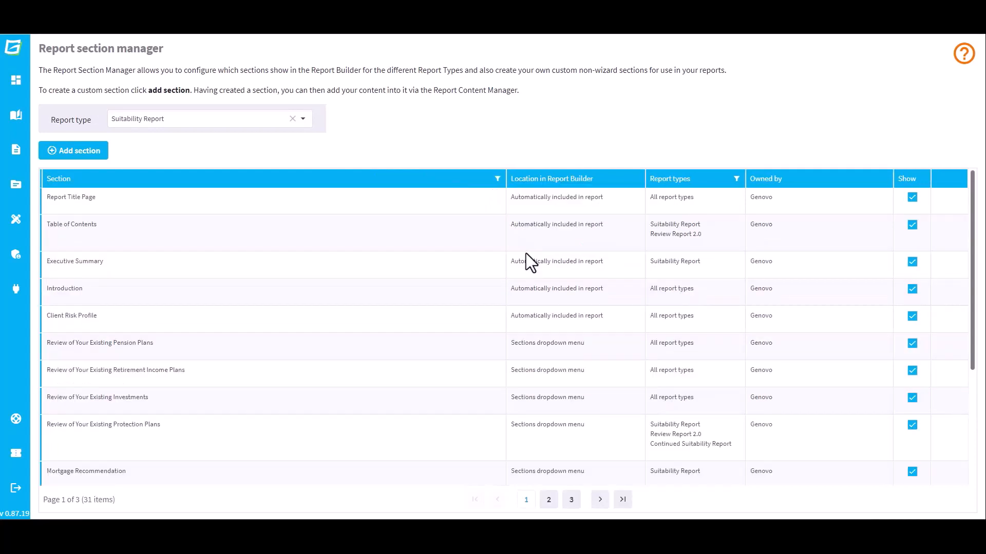
# - Browse the remaining pages of the section list and return to its first page
pyautogui.click(601, 500)
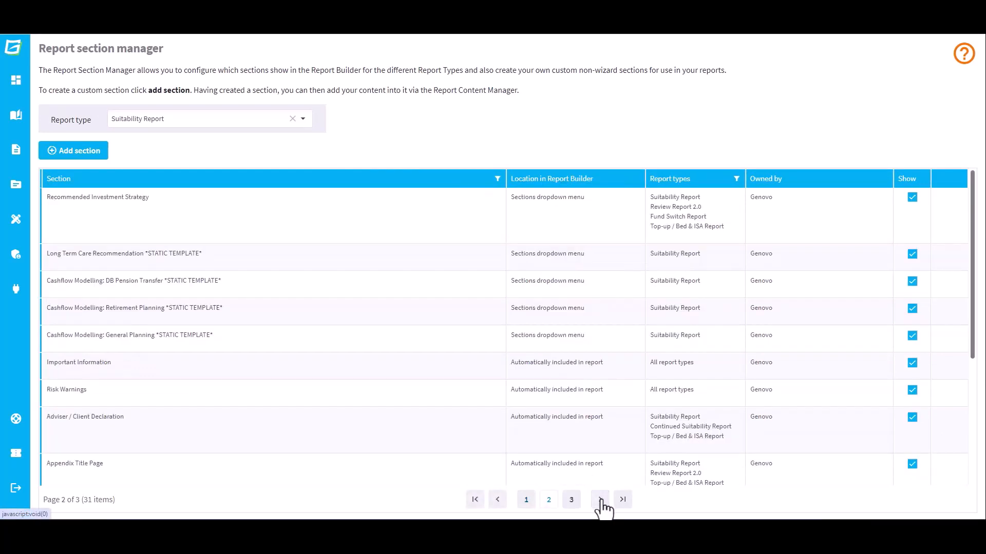
pyautogui.click(601, 500)
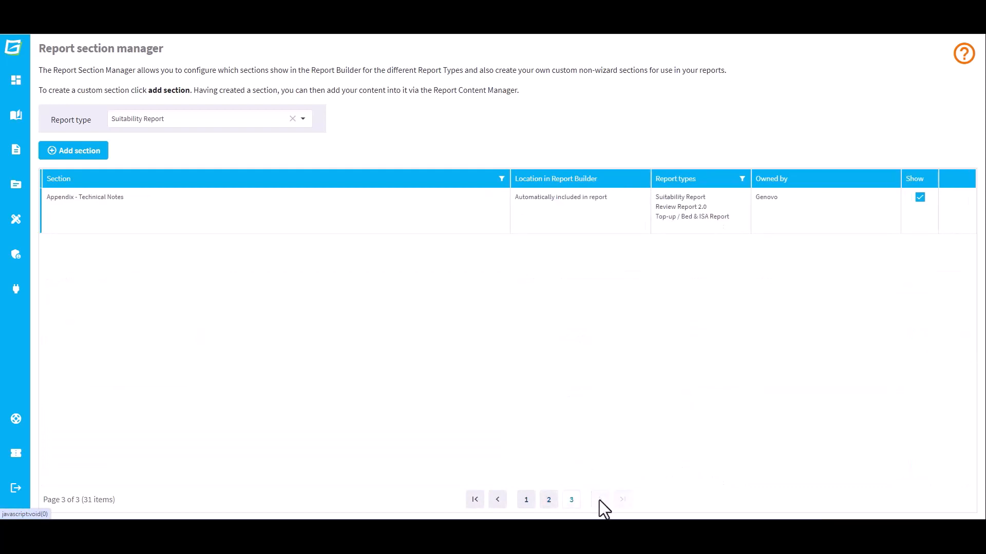
pyautogui.click(475, 500)
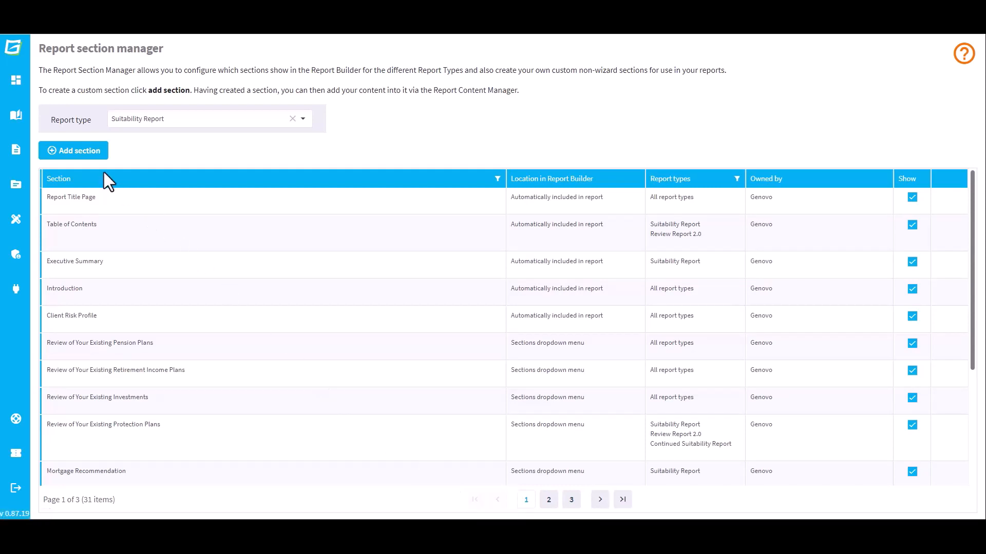
# - Open the form for adding a section and check its report type and location choices and the Report builder's available sections
pyautogui.click(95, 159)
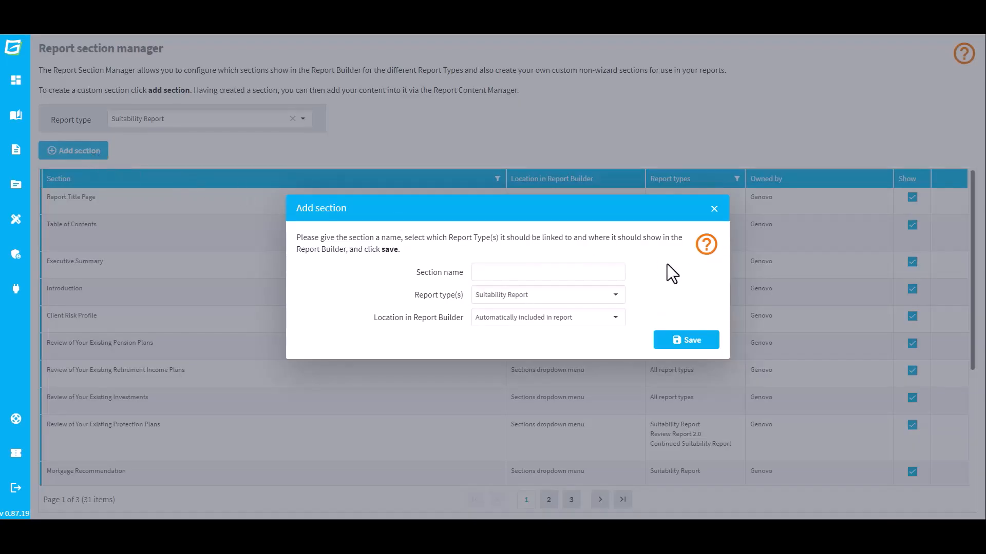
pyautogui.click(618, 296)
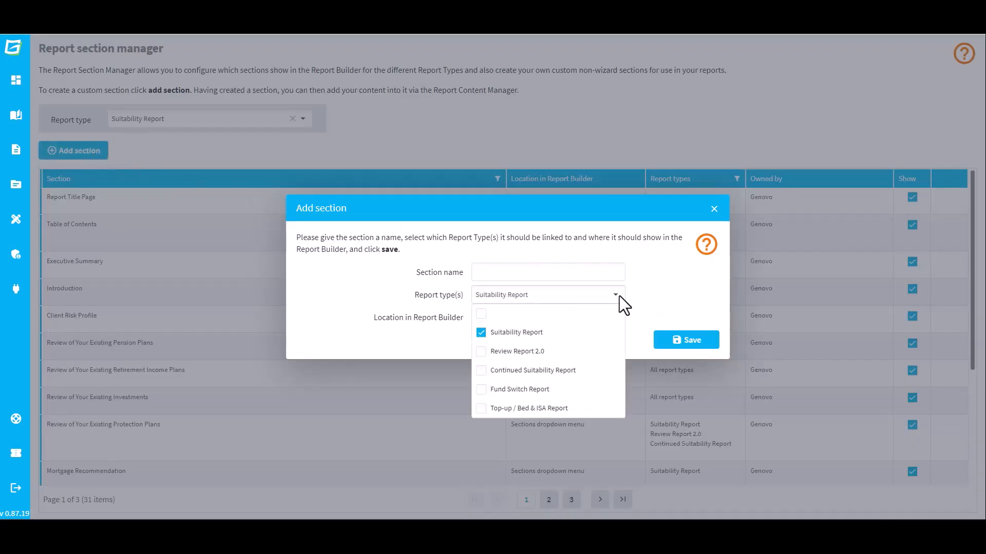
pyautogui.click(618, 296)
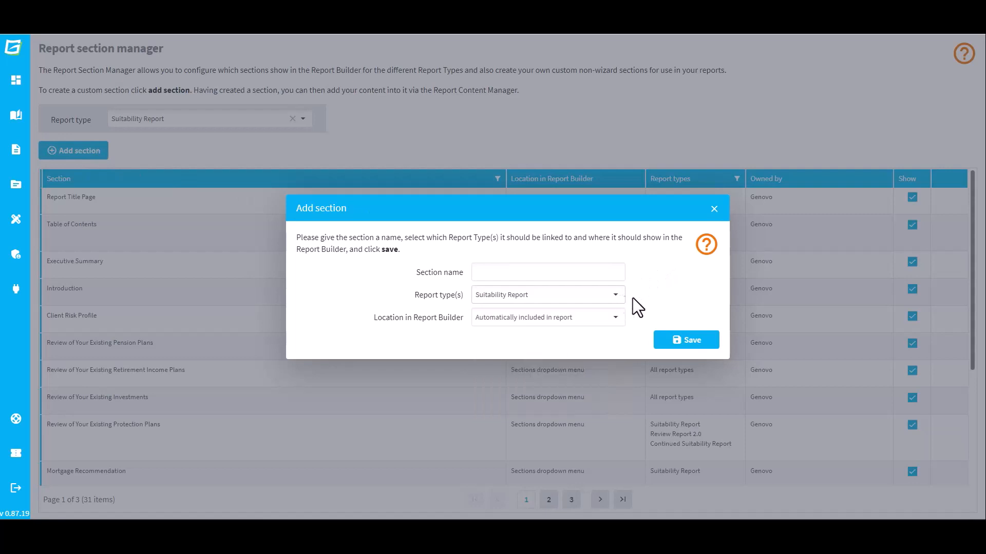
pyautogui.click(618, 317)
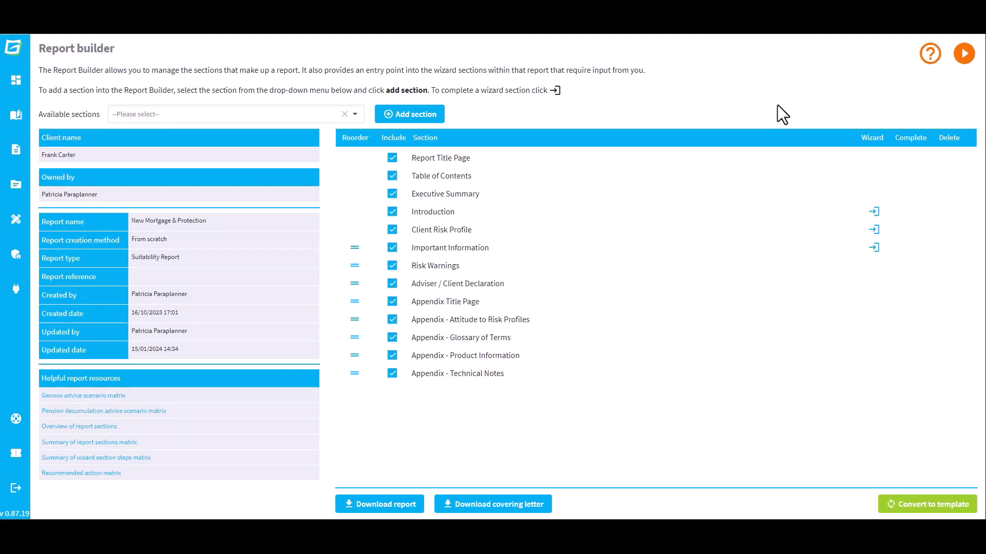
pyautogui.click(356, 115)
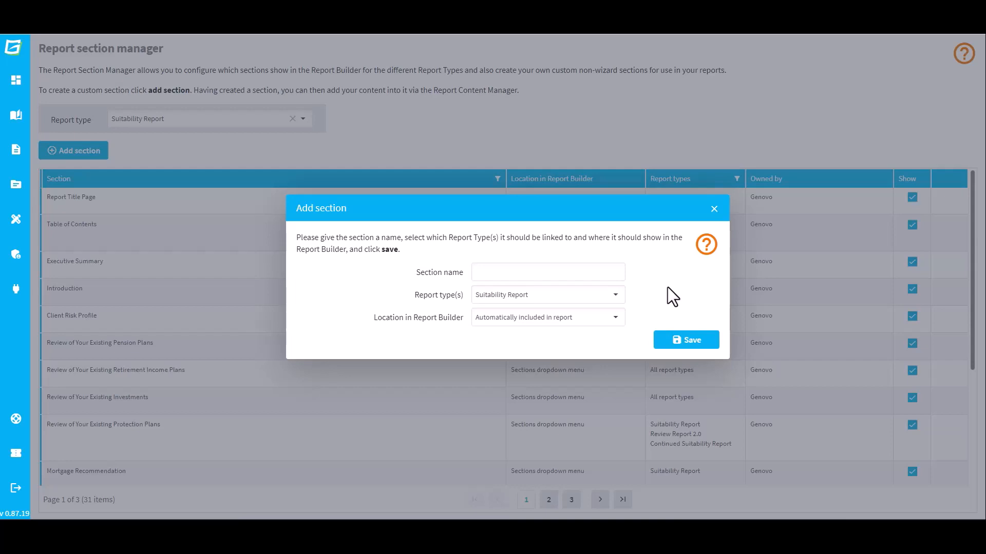
# - Save a custom section named Consumer Duty Commitment for Suitability Report and Review Report 2.0, located in the Sections dropdown menu, and find it in the list
pyautogui.click(595, 268)
pyautogui.write('Consumer Duty Commitment')
pyautogui.click(615, 295)
pyautogui.click(479, 350)
pyautogui.click(645, 303)
pyautogui.click(614, 317)
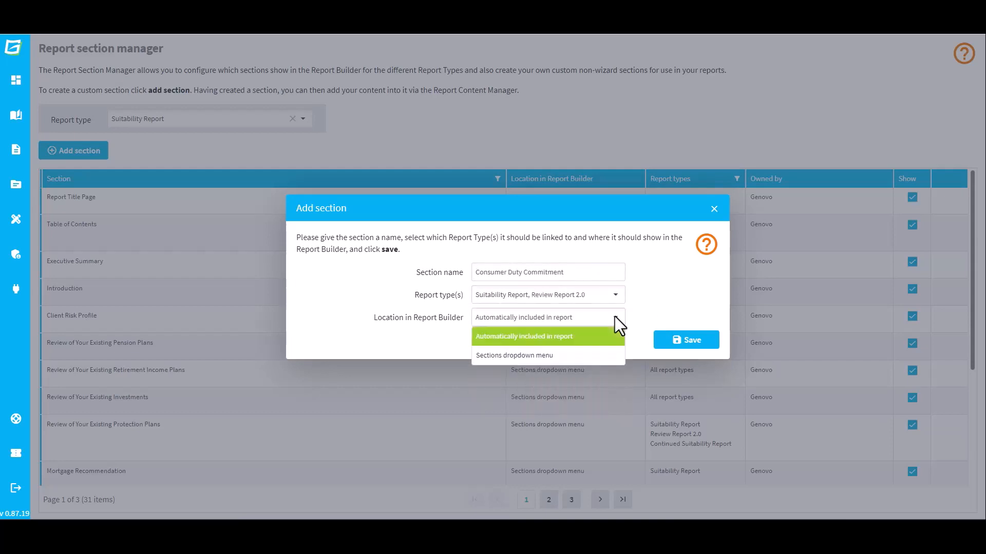
pyautogui.click(602, 355)
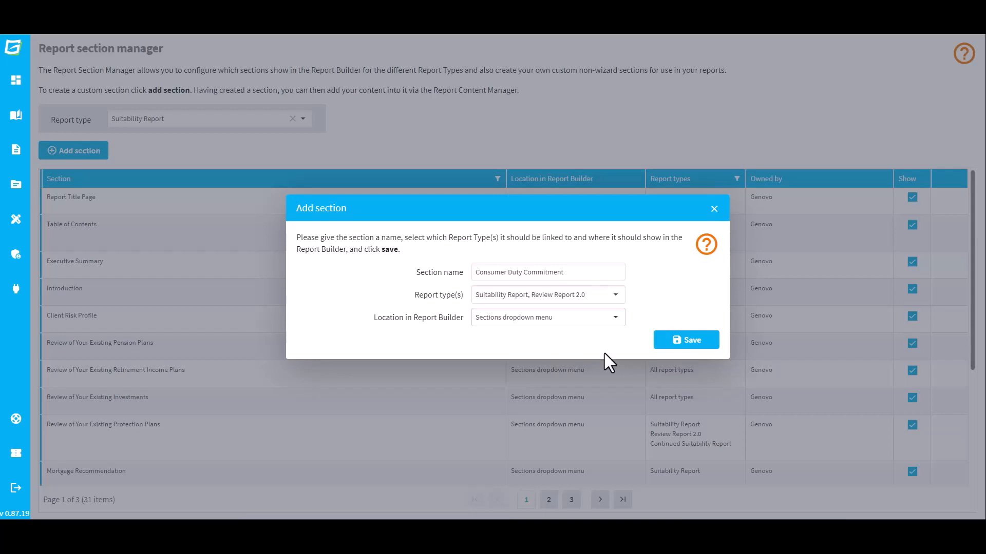
pyautogui.click(677, 346)
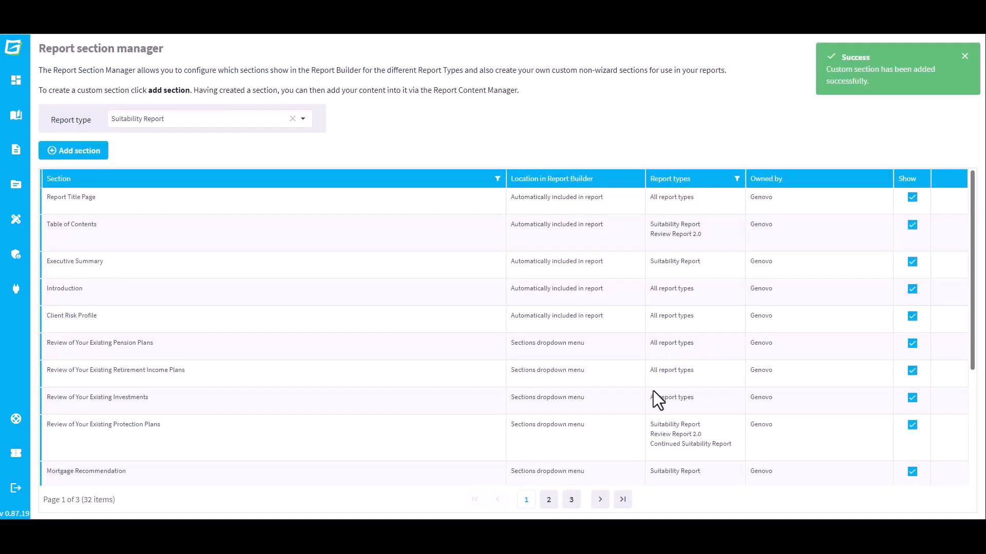
pyautogui.click(628, 507)
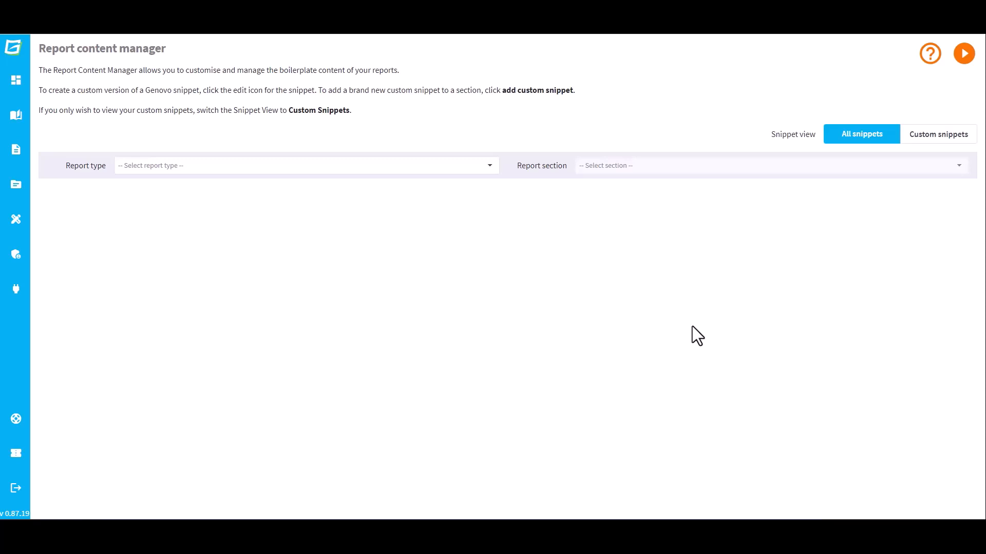
# - Display the snippets of the Suitability Report's Consumer Duty Commitment section in the Report content manager
pyautogui.click(489, 168)
pyautogui.click(479, 188)
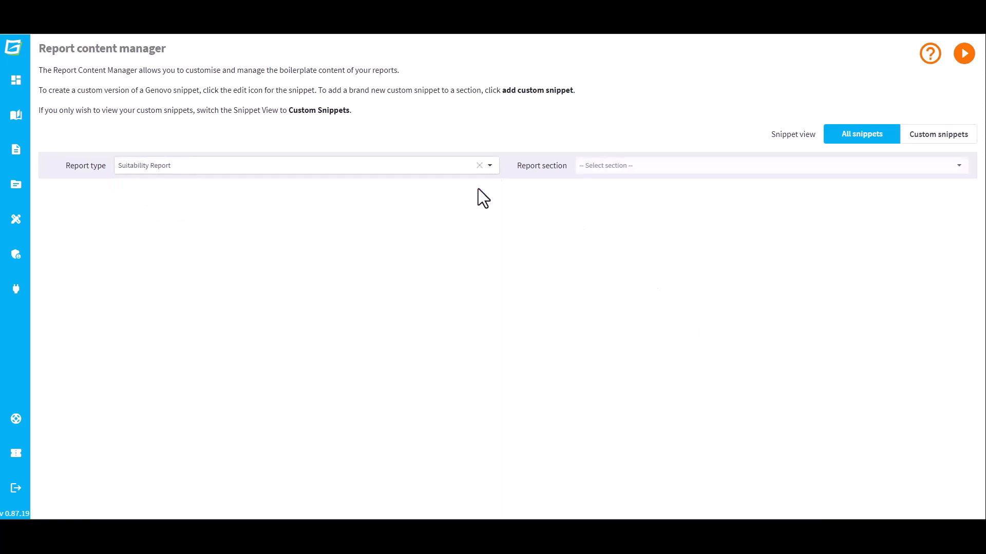
pyautogui.click(662, 169)
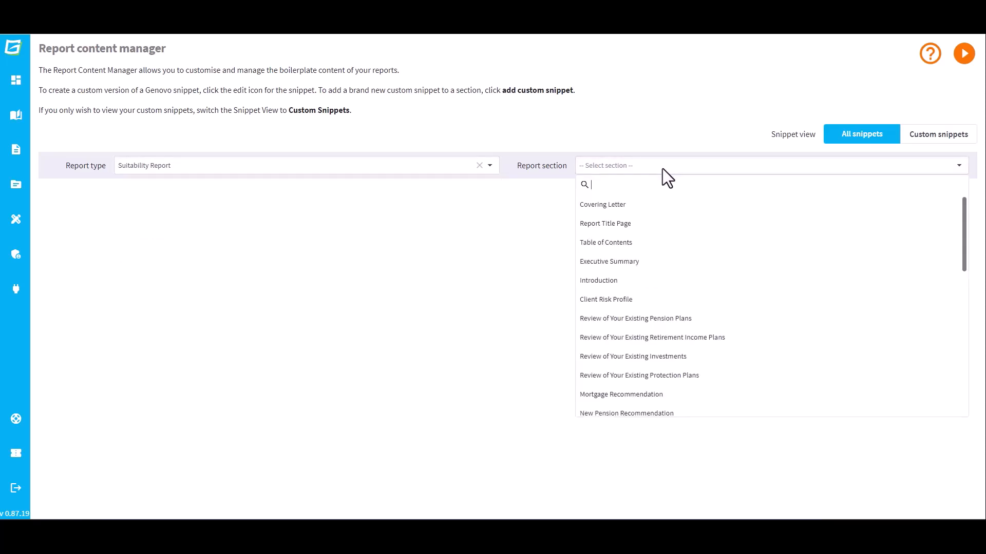
pyautogui.scroll(-10, 709, 406)
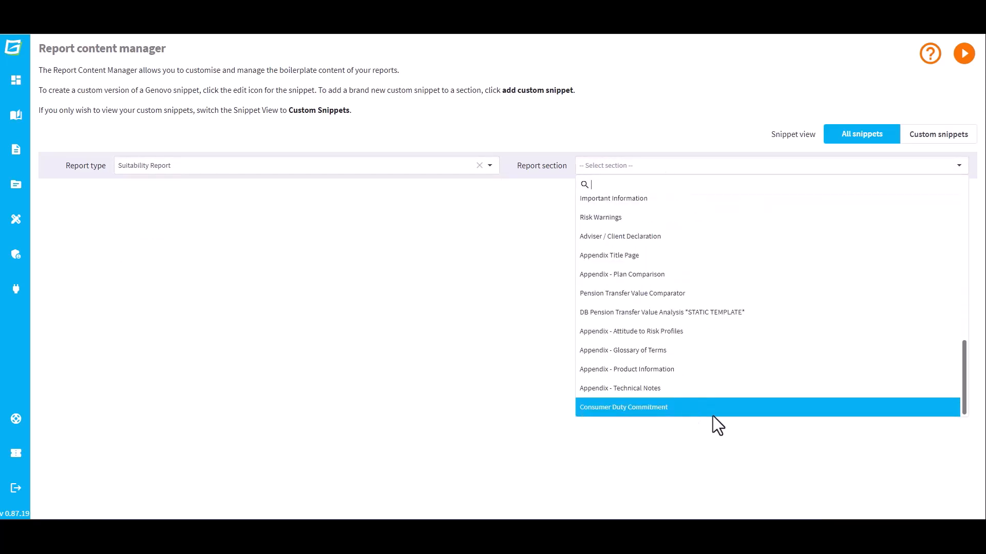
pyautogui.click(712, 414)
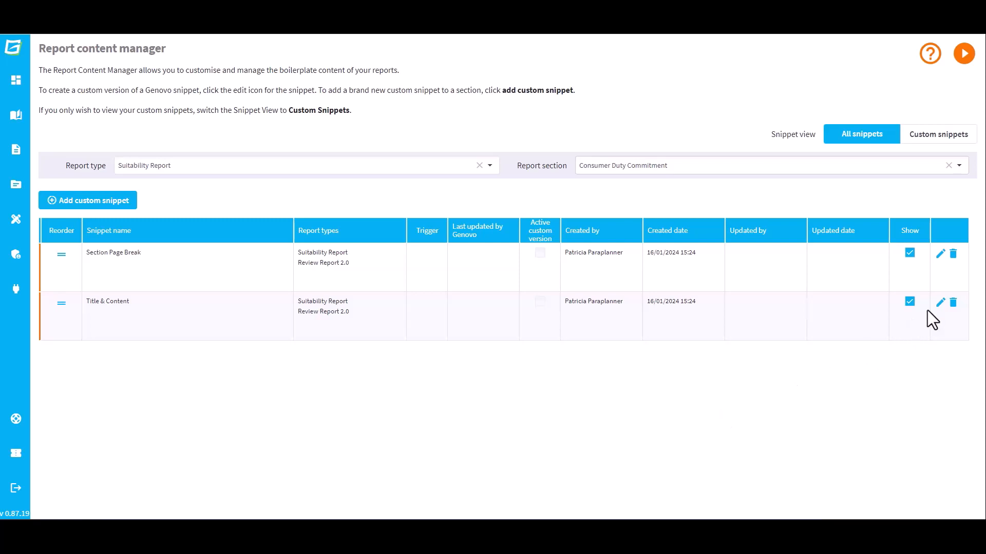
# - Edit the Title & Content snippet and paste the copied commitment text below the heading as plain text
pyautogui.click(940, 303)
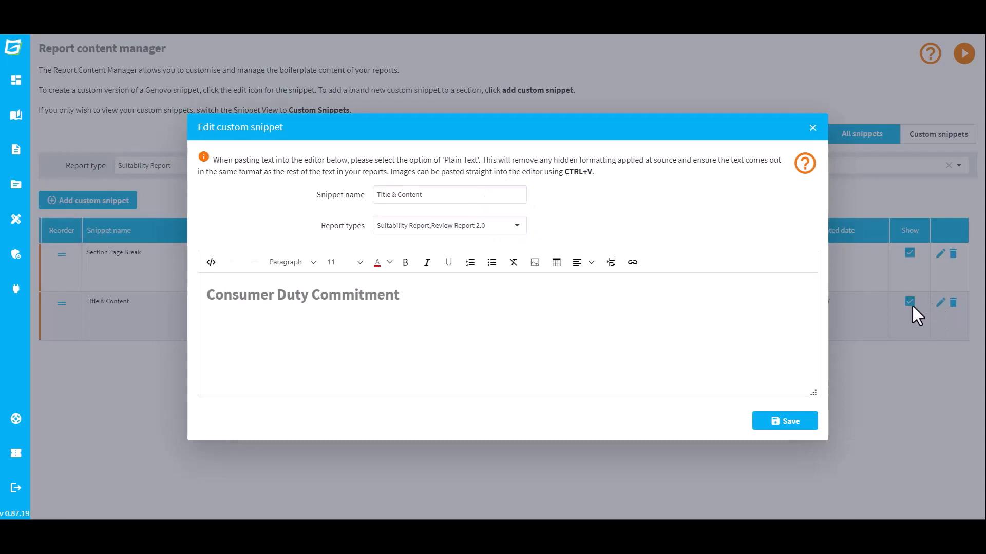
pyautogui.click(409, 328)
pyautogui.hotkey('ctrl', 'v')
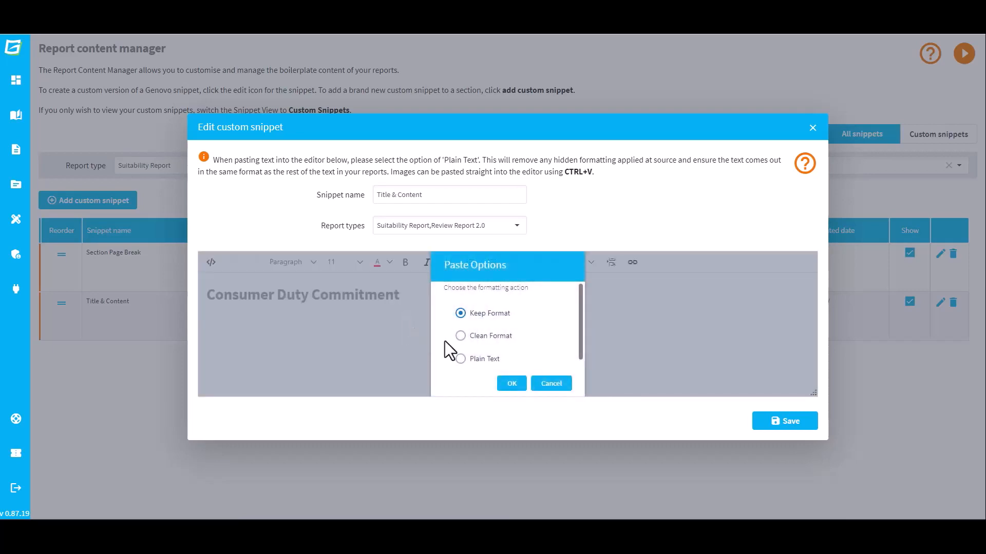
pyautogui.click(461, 358)
pyautogui.click(511, 383)
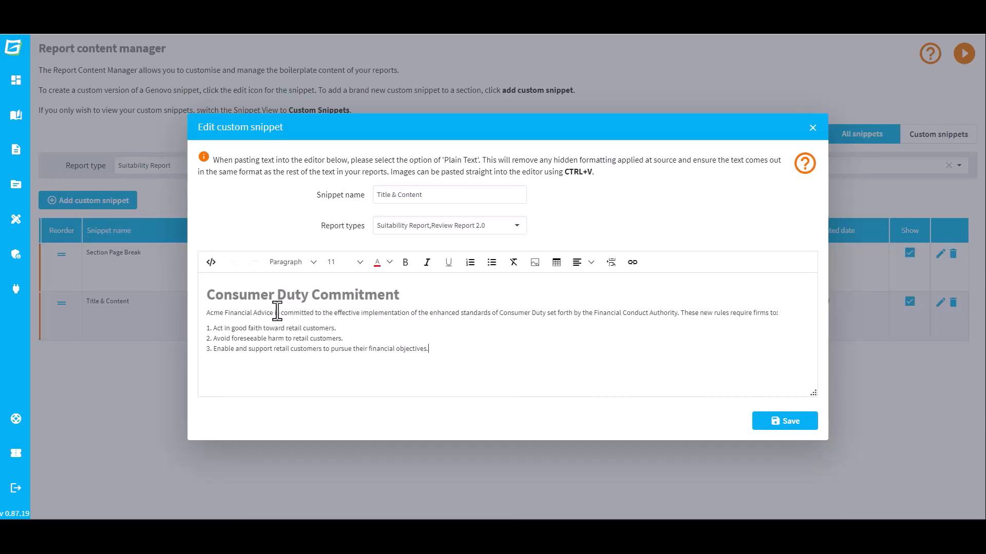
# - Make Acme Financial Advice bold and Financial Conduct Authority italic in the snippet's opening sentence
pyautogui.moveTo(274, 313); pyautogui.dragTo(192, 315)
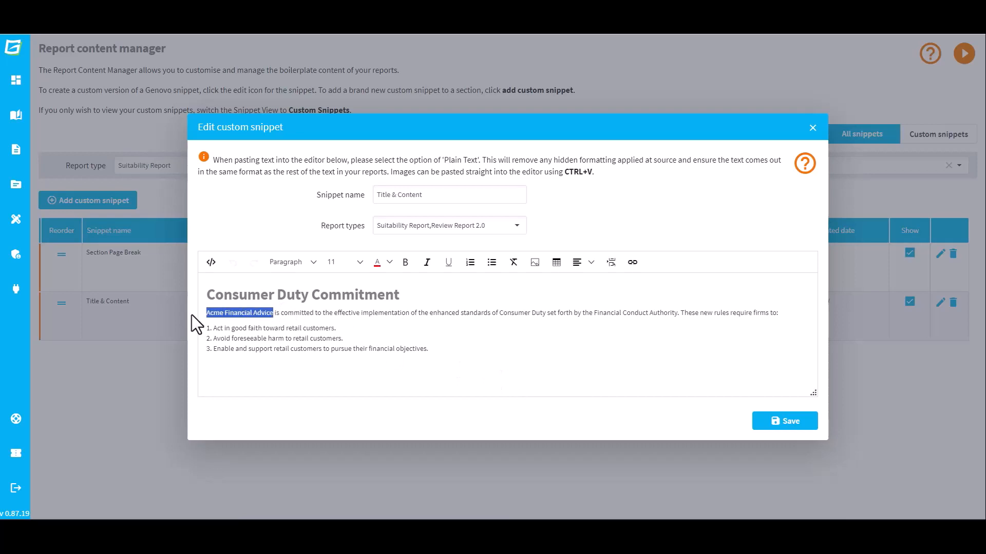
pyautogui.click(406, 262)
pyautogui.moveTo(682, 313); pyautogui.dragTo(598, 312)
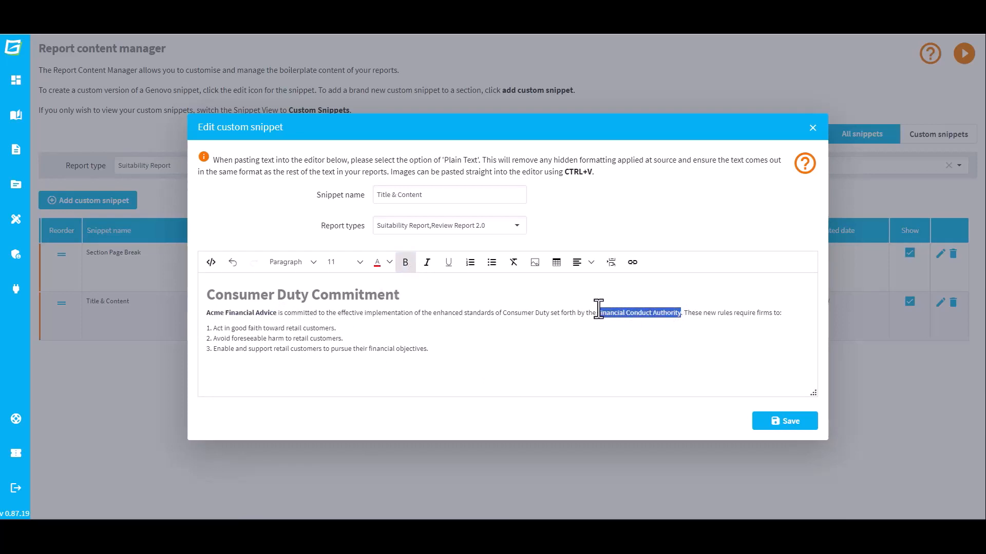
pyautogui.click(427, 265)
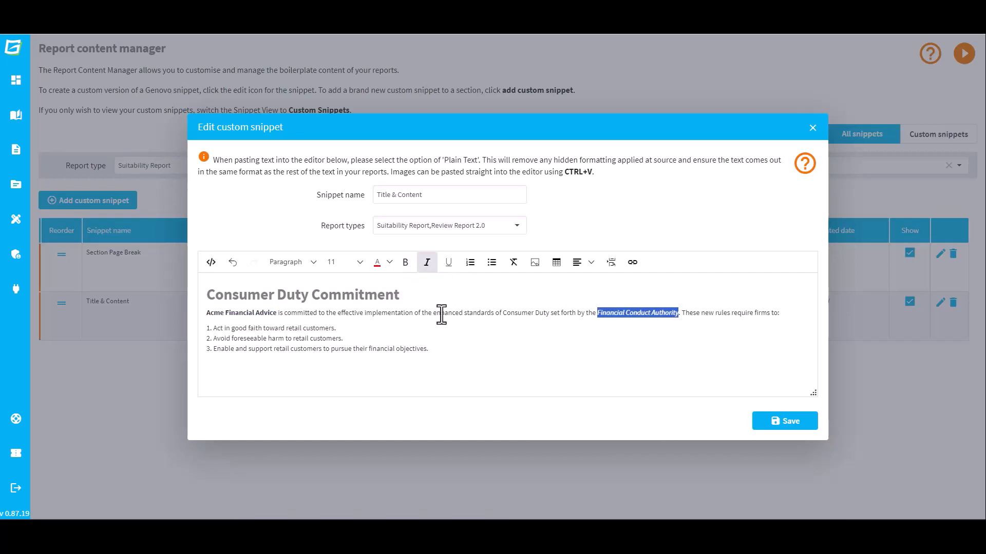
# - Paste the copied FCA logo below the numbered list and shrink it to about a third of its pasted width
pyautogui.click(379, 374)
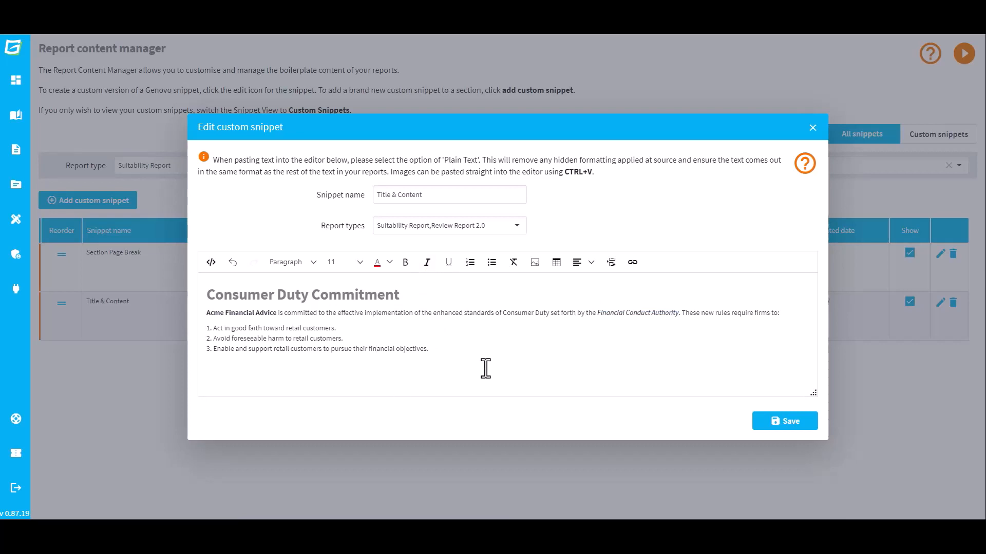
pyautogui.press('Return')
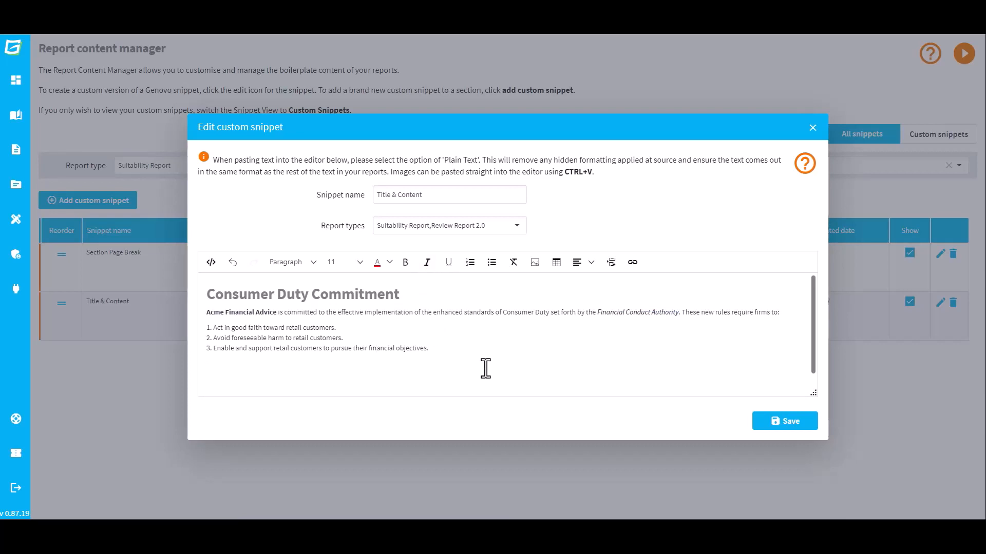
pyautogui.hotkey('ctrl', 'v')
pyautogui.moveTo(813, 395); pyautogui.dragTo(818, 491)
pyautogui.click(519, 367)
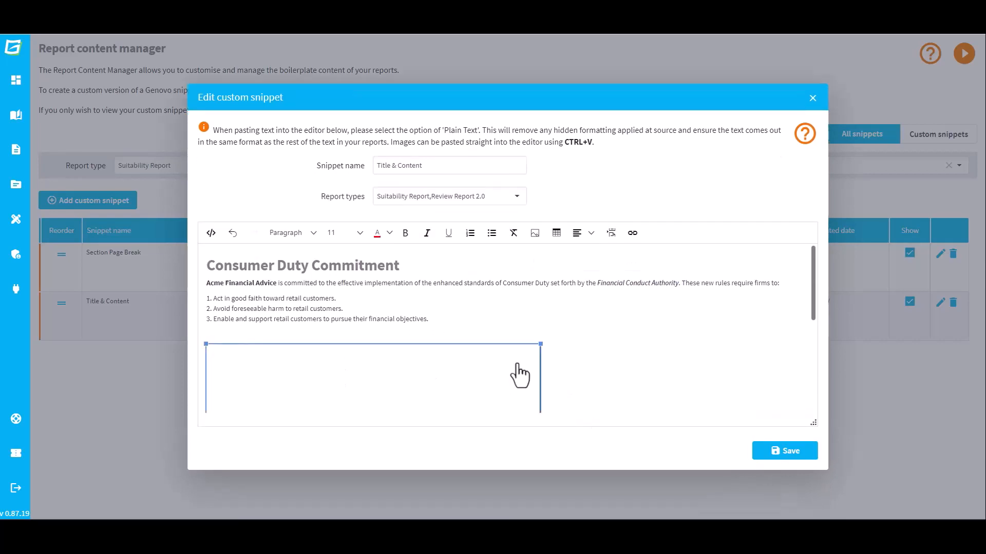
pyautogui.moveTo(540, 344); pyautogui.dragTo(383, 344)
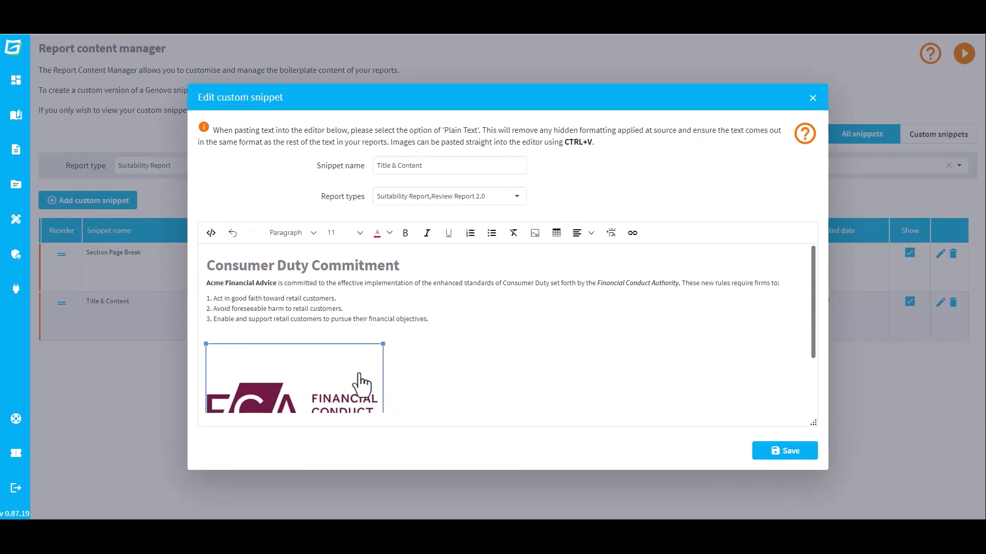
pyautogui.moveTo(359, 375); pyautogui.dragTo(261, 401)
pyautogui.scroll(-1, 394, 386)
pyautogui.click(392, 390)
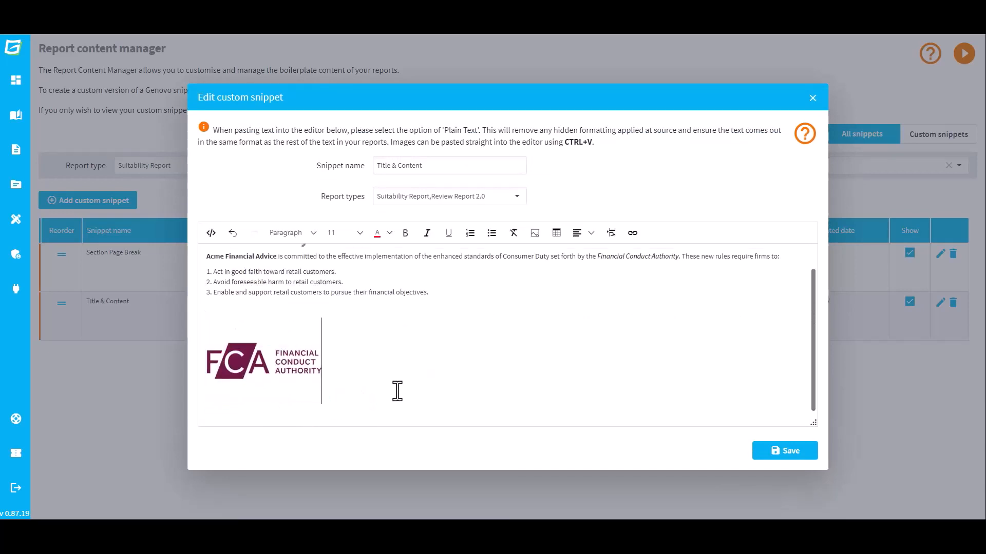
# - Insert a table with four rows, two columns and a first-row header on a new line below the FCA logo
pyautogui.press('Return')
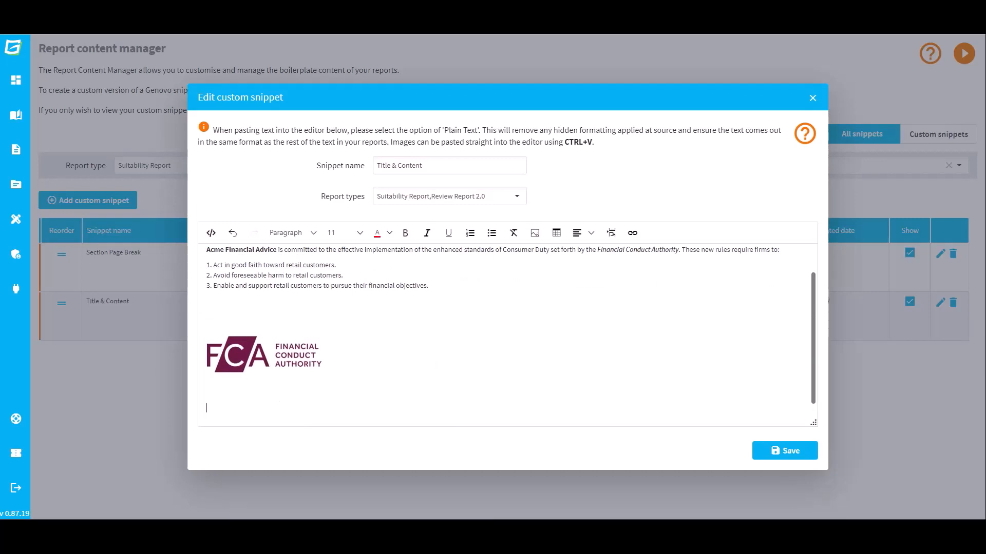
pyautogui.click(557, 233)
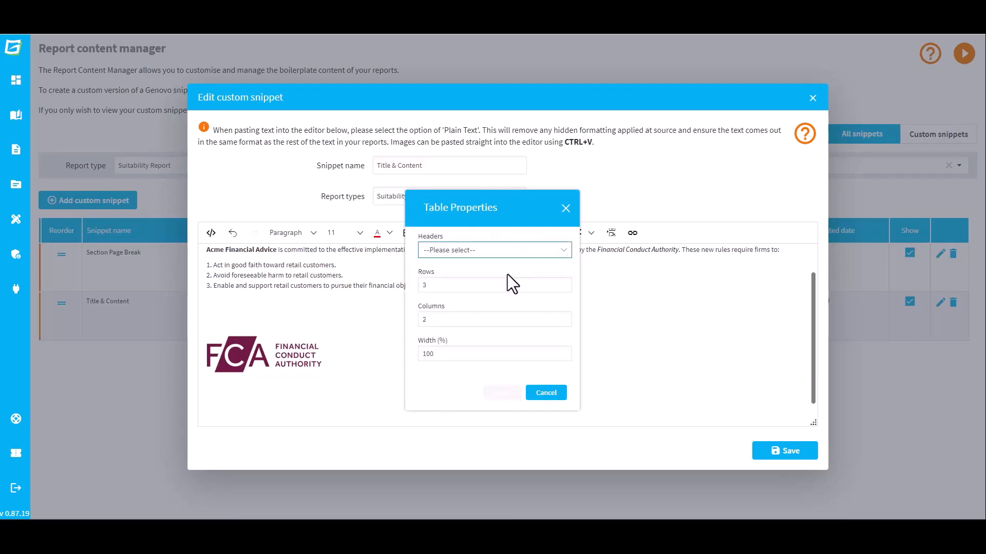
pyautogui.click(521, 251)
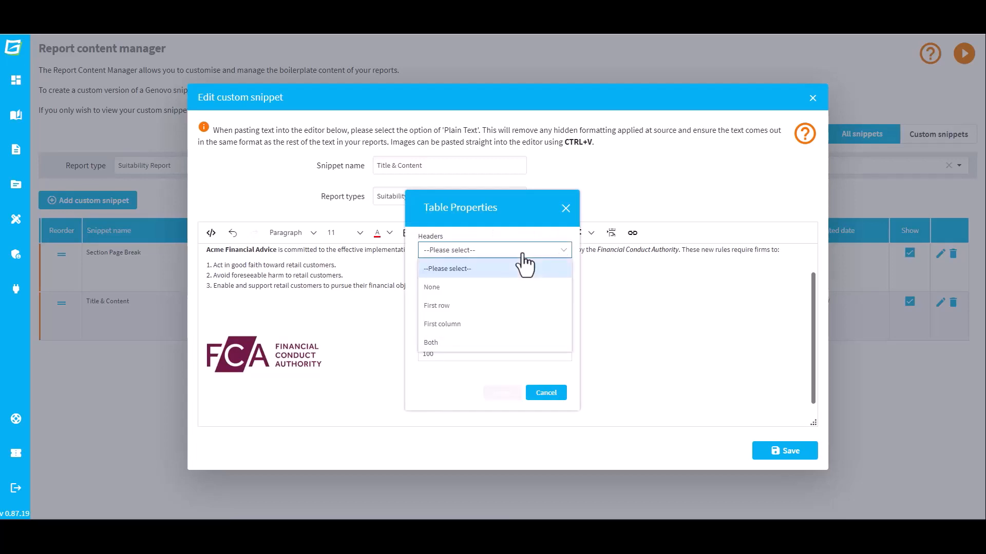
pyautogui.click(498, 307)
pyautogui.moveTo(482, 282); pyautogui.dragTo(401, 283)
pyautogui.write('4')
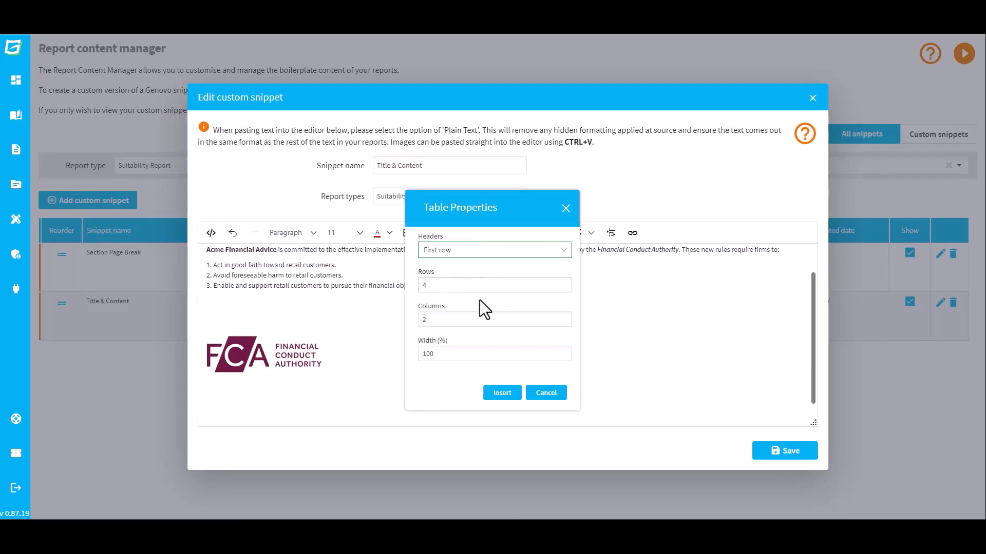
pyautogui.click(495, 393)
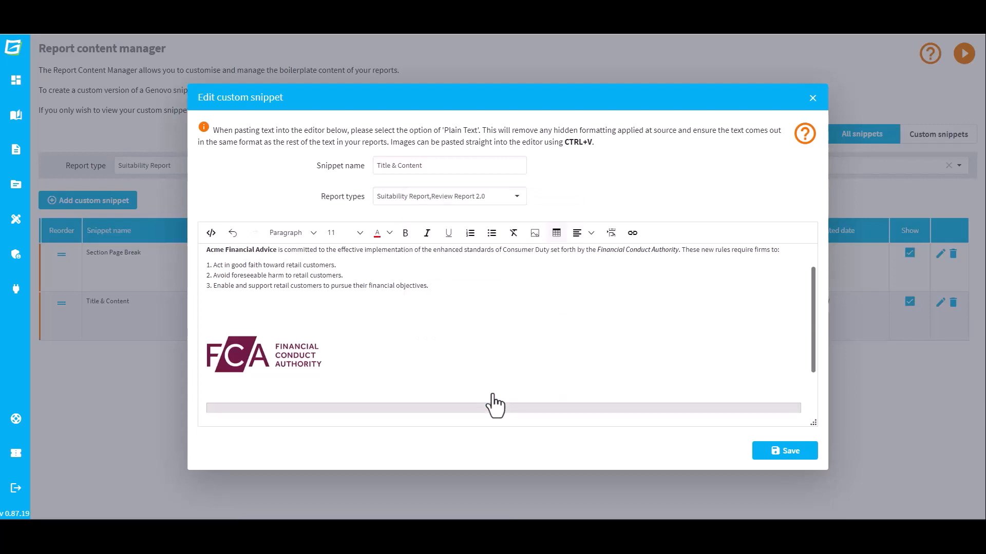
# - Label the table's header cells Client Type and Subject to Consumer Duty
pyautogui.scroll(-2, 498, 383)
pyautogui.click(485, 343)
pyautogui.write('Client Type')
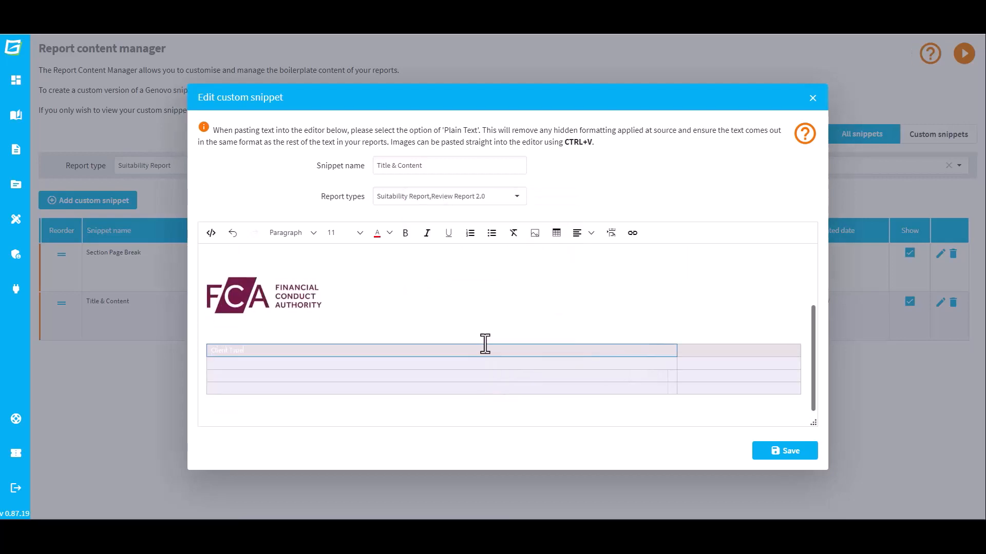
pyautogui.press('Tab')
pyautogui.write('Subject to Consumer Duty')
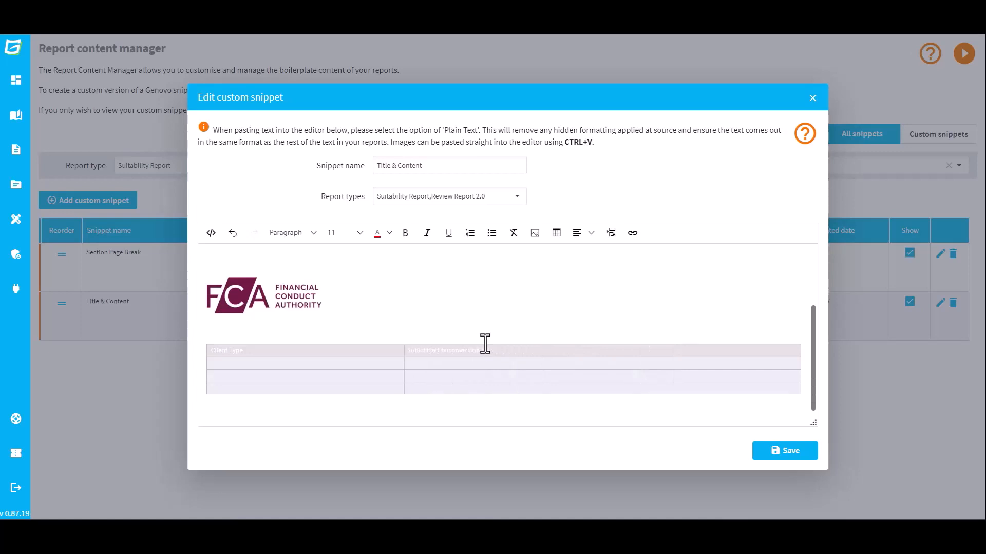
# - Fill the table rows with Retail Client – Yes, Corporate Client – No and Trust Client – No, and save the snippet
pyautogui.press('Tab')
pyautogui.write('Retail Client')
pyautogui.press('Tab')
pyautogui.write('Yes')
pyautogui.press('Tab')
pyautogui.write('Corporate Client')
pyautogui.press('Tab')
pyautogui.write('No')
pyautogui.press('Tab')
pyautogui.write('Trust Client')
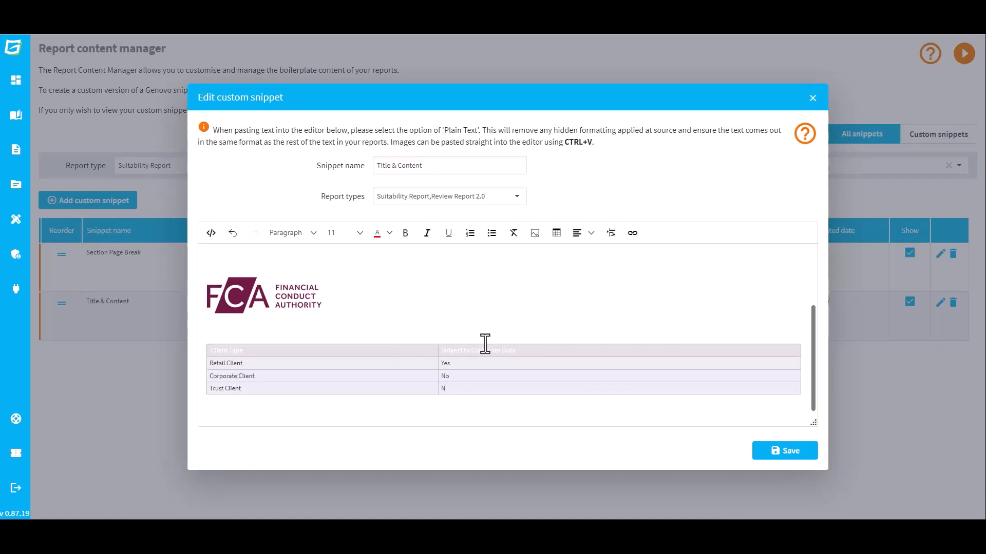
pyautogui.press('Tab')
pyautogui.write('No')
pyautogui.click(785, 453)
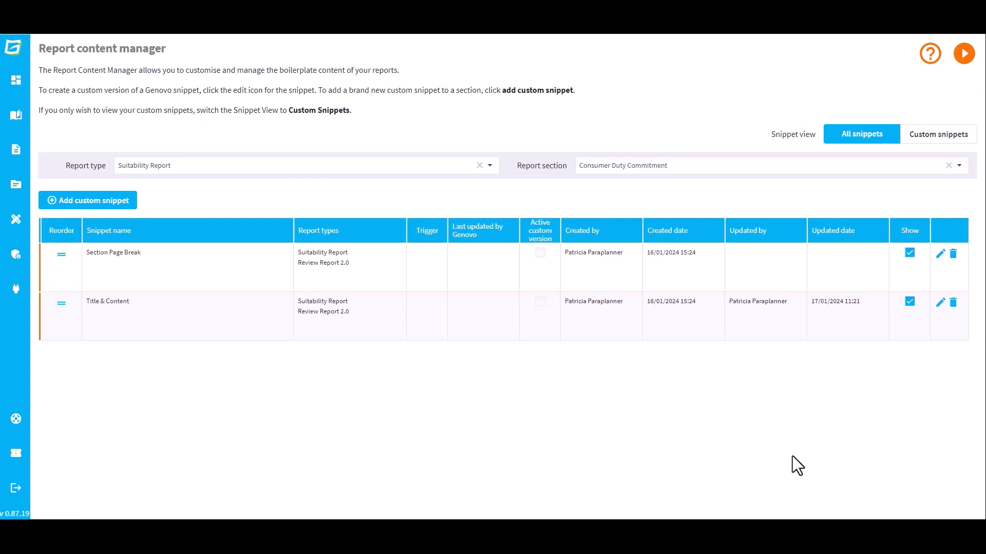
# - Start a custom snippet named Governance and accountability for both Suitability Report and Review Report 2.0
pyautogui.click(104, 201)
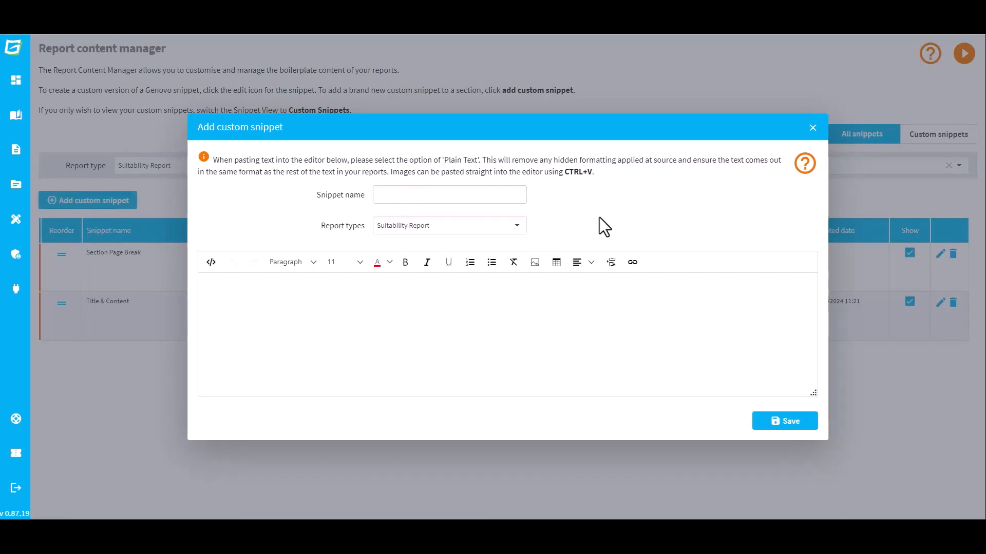
pyautogui.write('Governance and accountability')
pyautogui.click(516, 224)
pyautogui.click(438, 282)
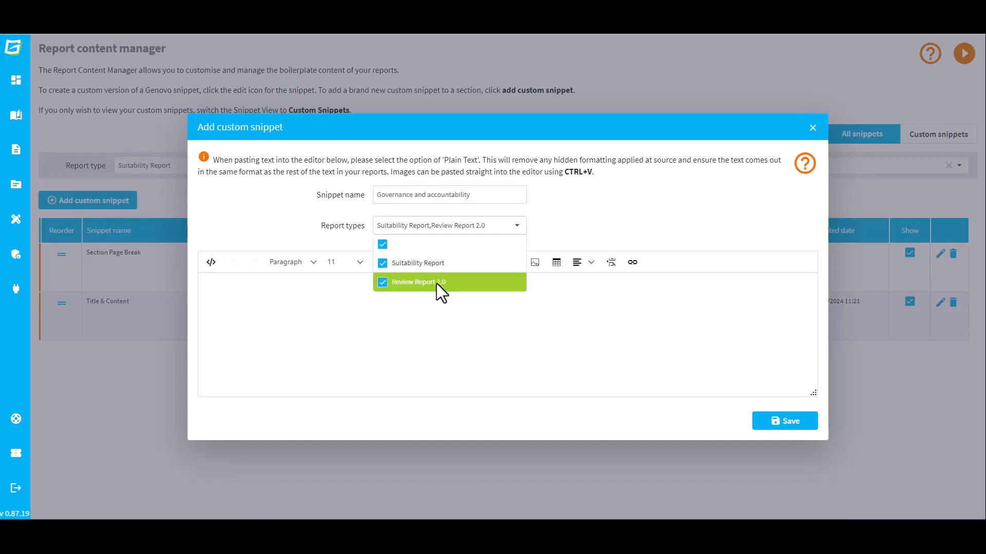
# - Paste the copied governance text into the snippet body and remove the blank lines between its paragraphs
pyautogui.click(359, 305)
pyautogui.hotkey('ctrl', 'v')
pyautogui.click(459, 360)
pyautogui.click(509, 382)
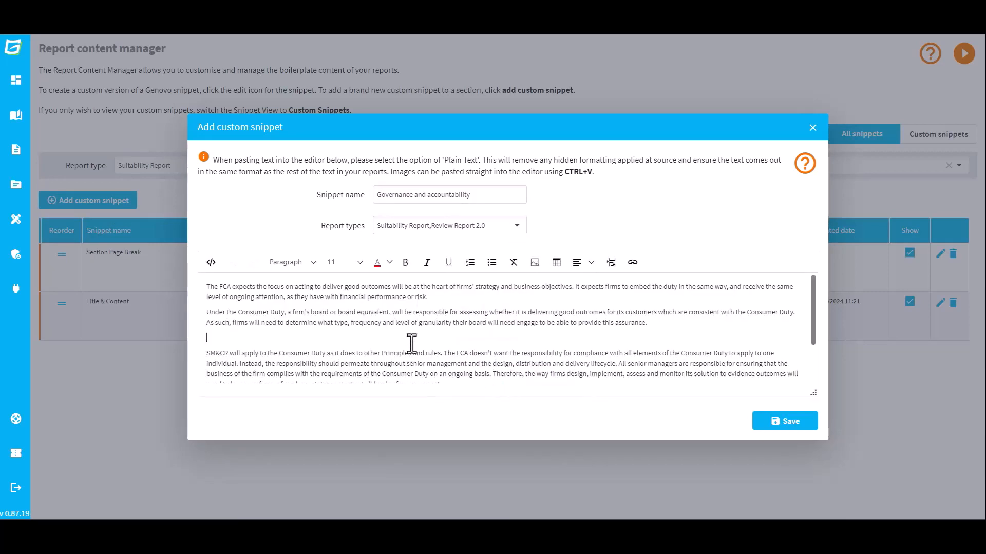
pyautogui.press('BackSpace')
pyautogui.scroll(-1, 350, 380)
pyautogui.click(331, 348)
pyautogui.press('BackSpace')
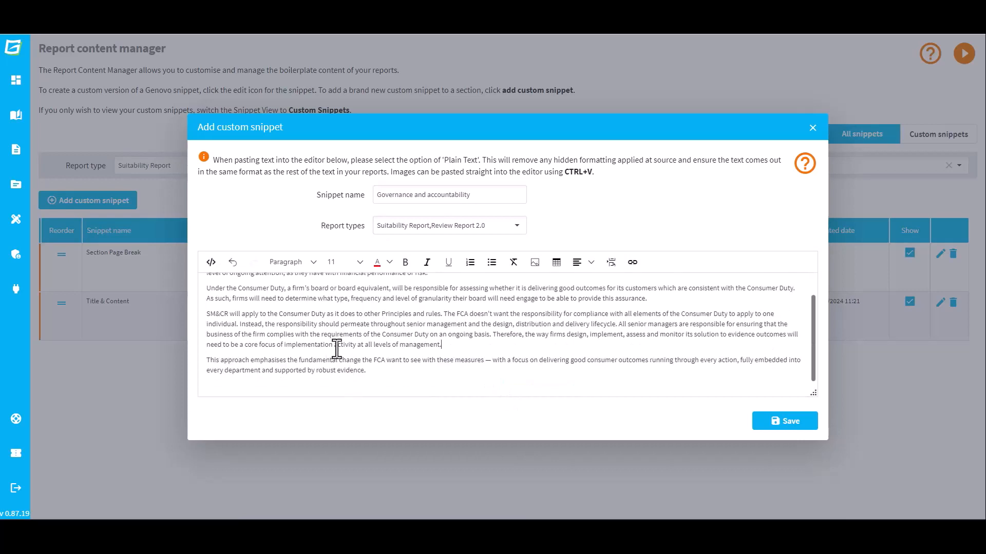
# - Save the Governance and accountability snippet and try to move it above Title & Content in the snippet order
pyautogui.click(781, 422)
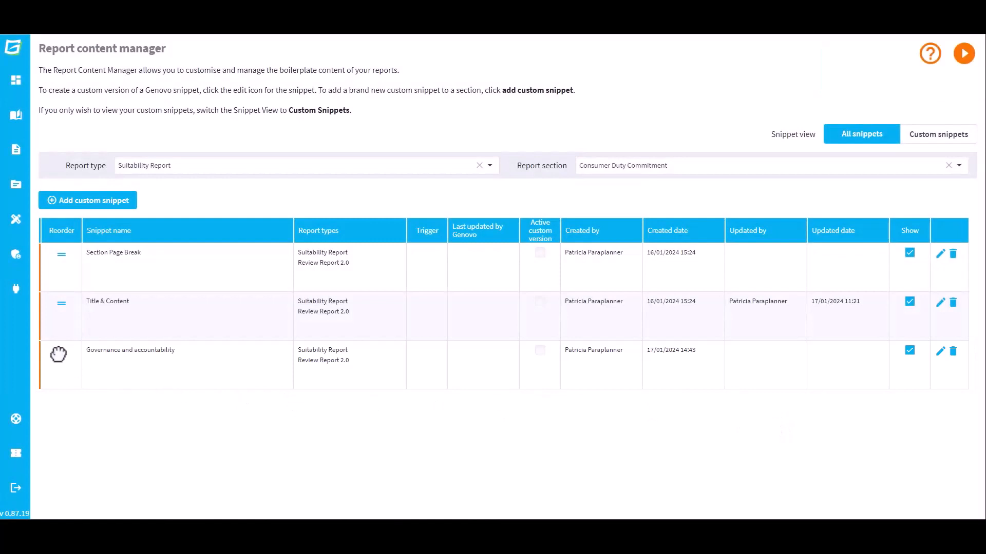
pyautogui.moveTo(61, 352); pyautogui.dragTo(61, 297)
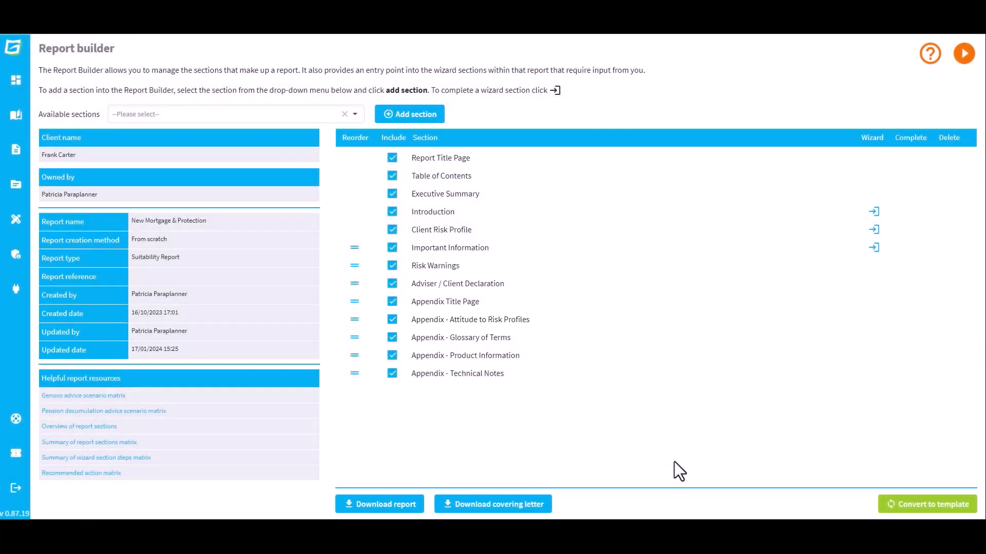
# - Review the sections available to the New Mortgage & Protection report and which Suitability Report sections are shown in the Report section manager
pyautogui.click(356, 114)
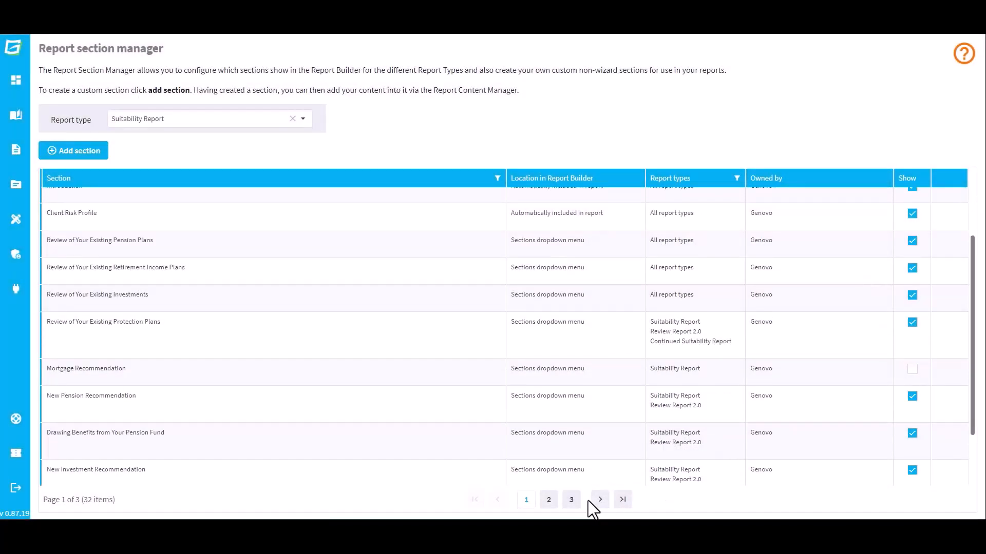
pyautogui.click(599, 499)
pyautogui.scroll(-1, 736, 373)
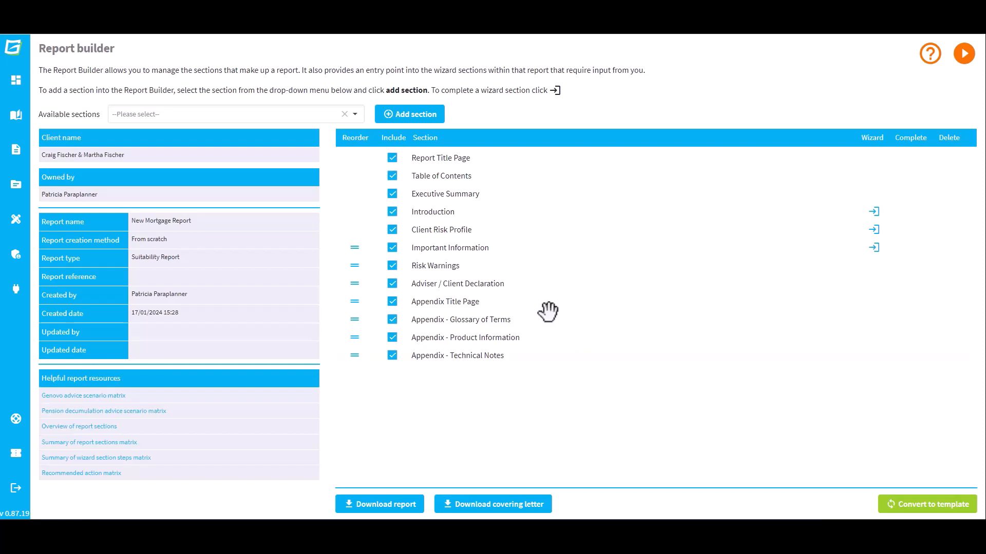
# - List the sections available to add to the New Mortgage Report in the Report builder
pyautogui.click(358, 112)
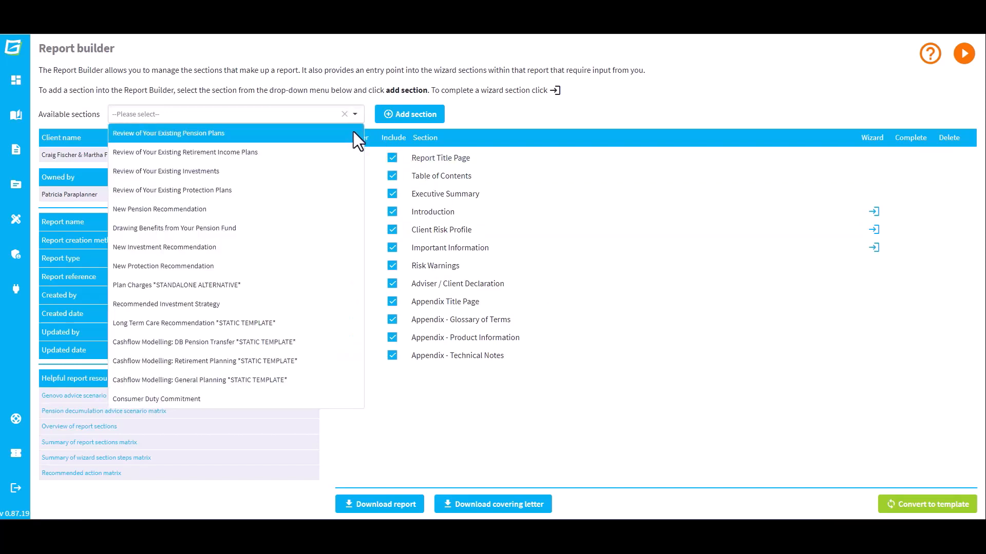